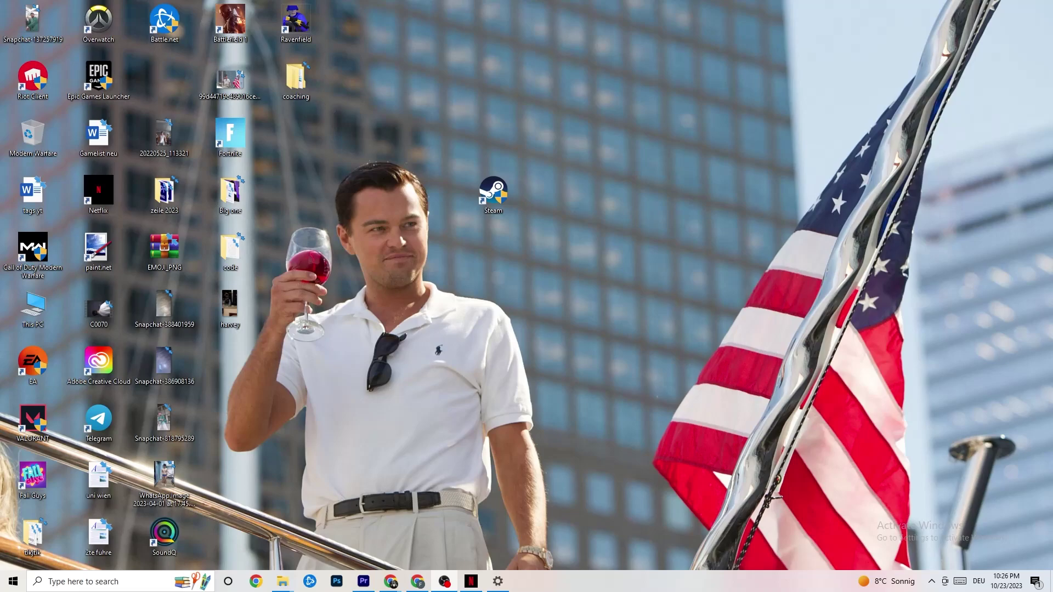
# Nudge the Steam desktop shortcut and check its context menu without changing anything
pyautogui.moveTo(494, 193)
pyautogui.mouseDown()
pyautogui.moveTo(432, 195)
pyautogui.moveTo(496, 214)
pyautogui.mouseUp()
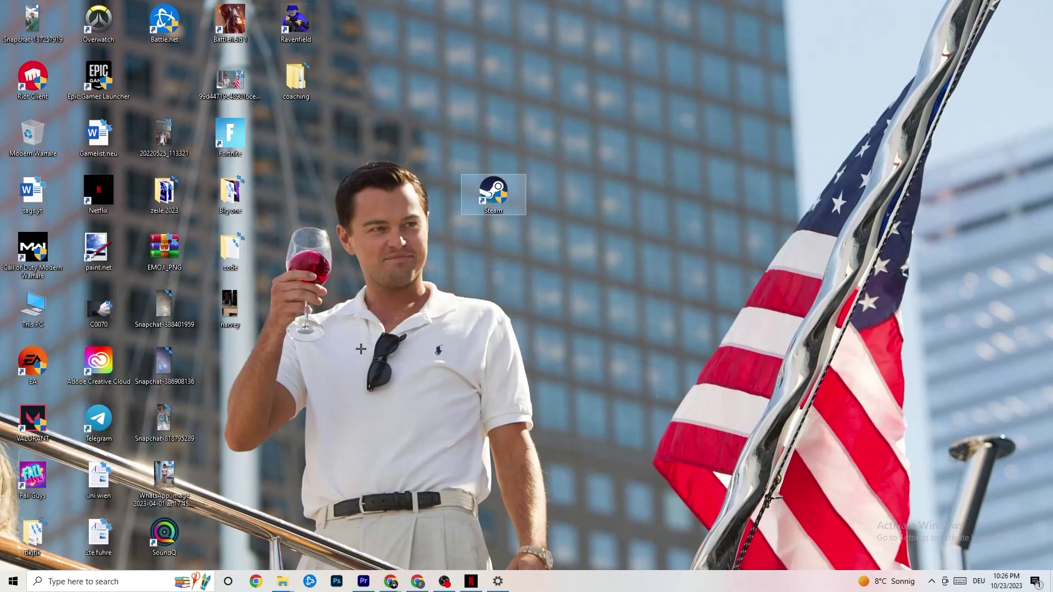
pyautogui.moveTo(497, 205); pyautogui.dragTo(502, 212)
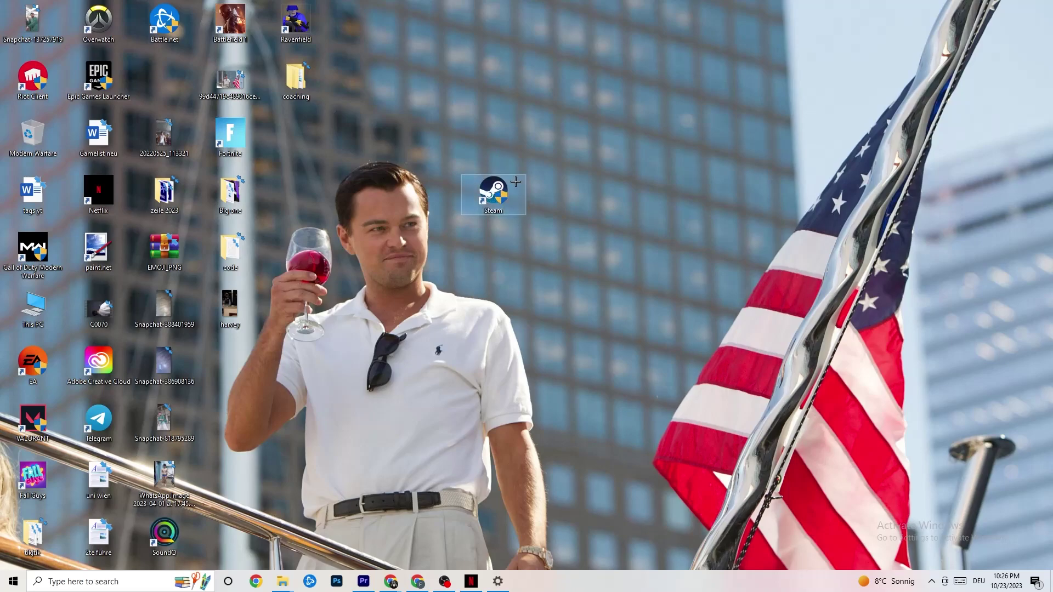
pyautogui.click(486, 133)
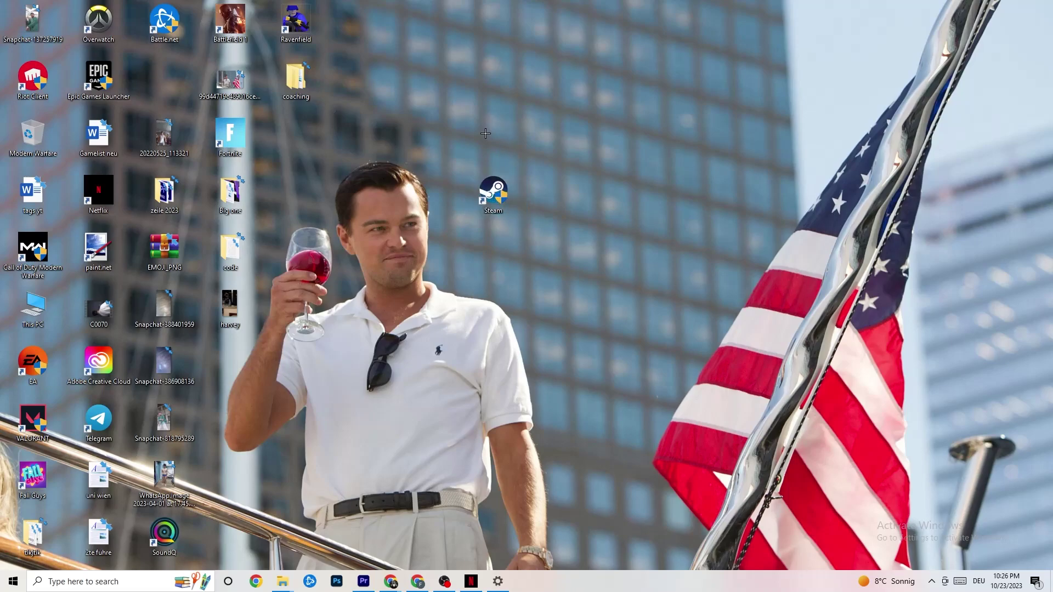
pyautogui.rightClick(502, 190)
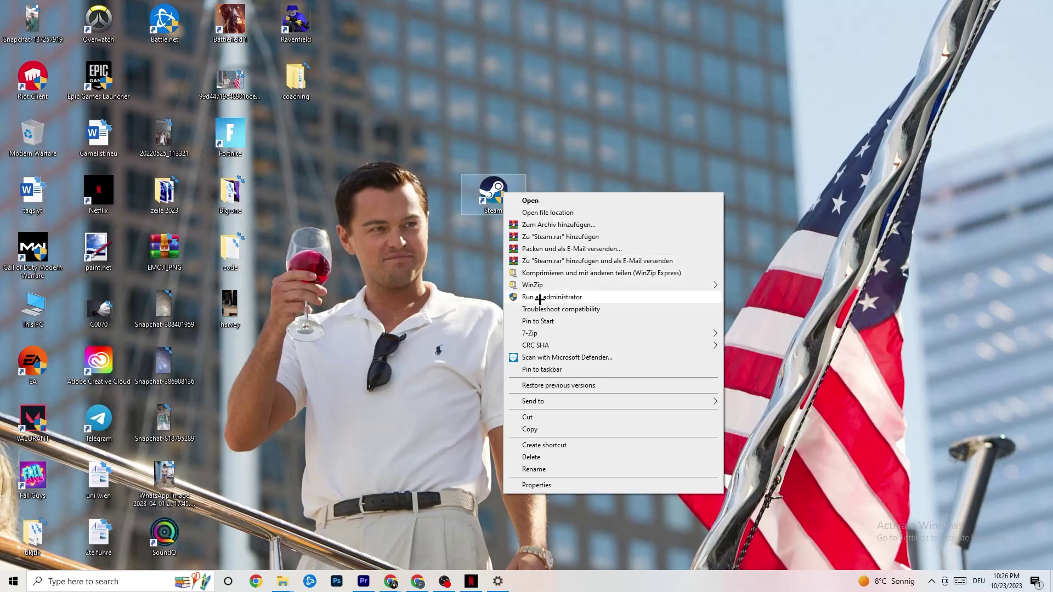
pyautogui.click(453, 292)
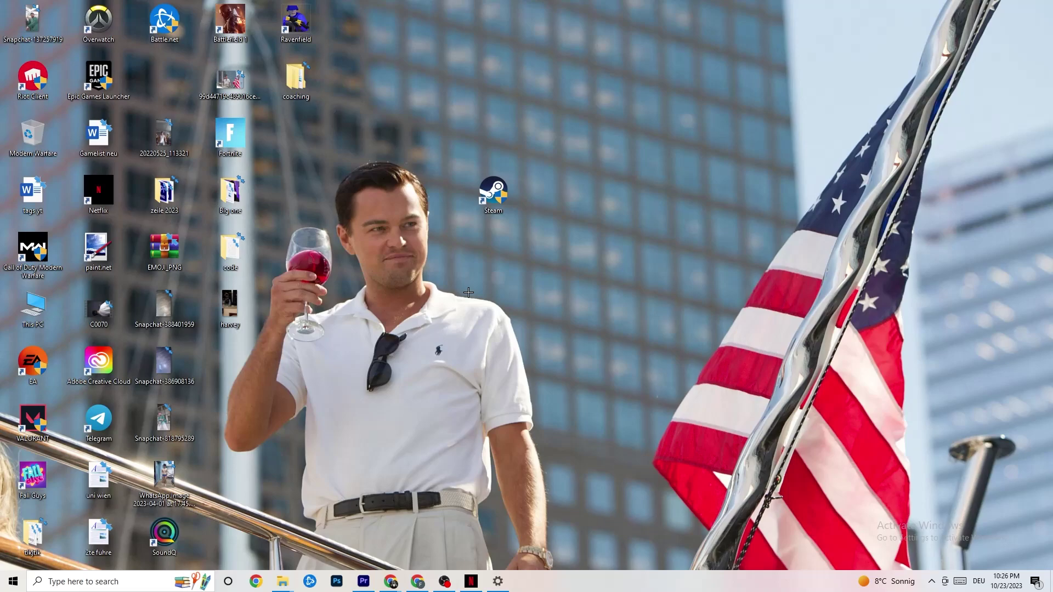
# Set the Steam shortcut's compatibility mode to Windows 8 and confirm the properties
pyautogui.click(492, 193)
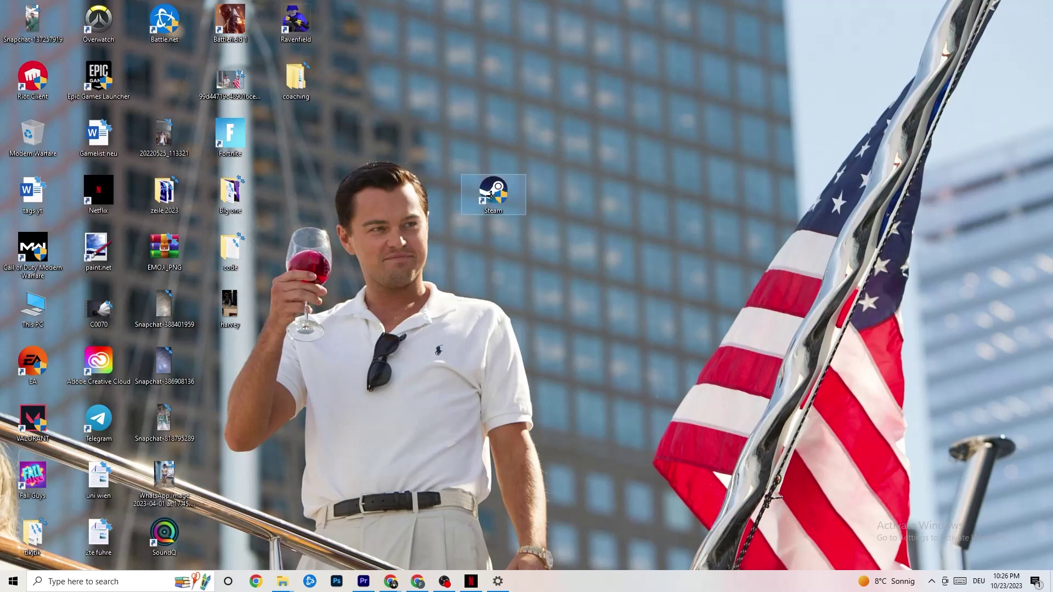
pyautogui.rightClick(492, 195)
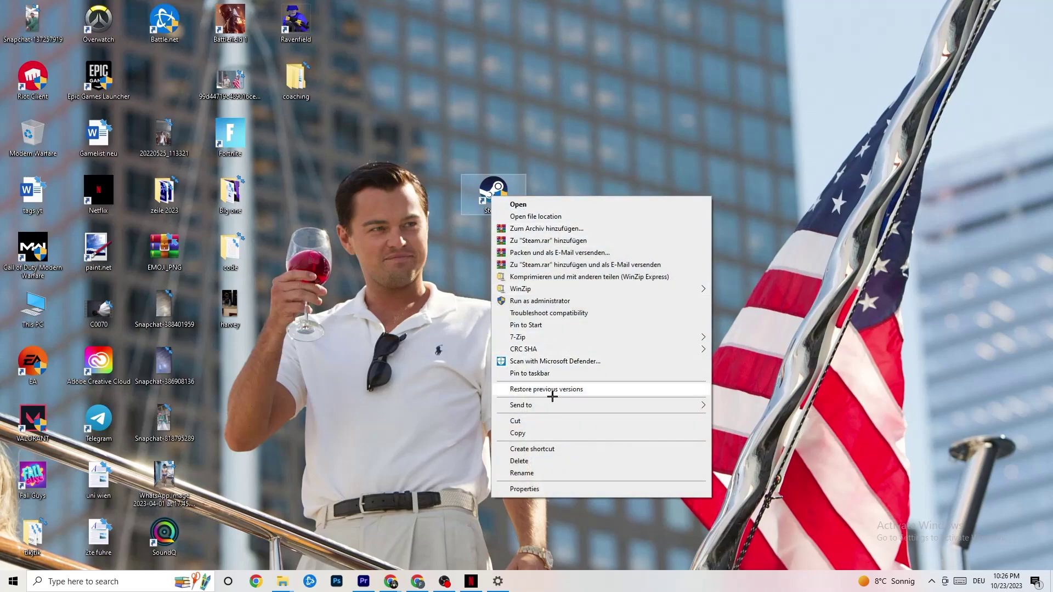
pyautogui.click(548, 489)
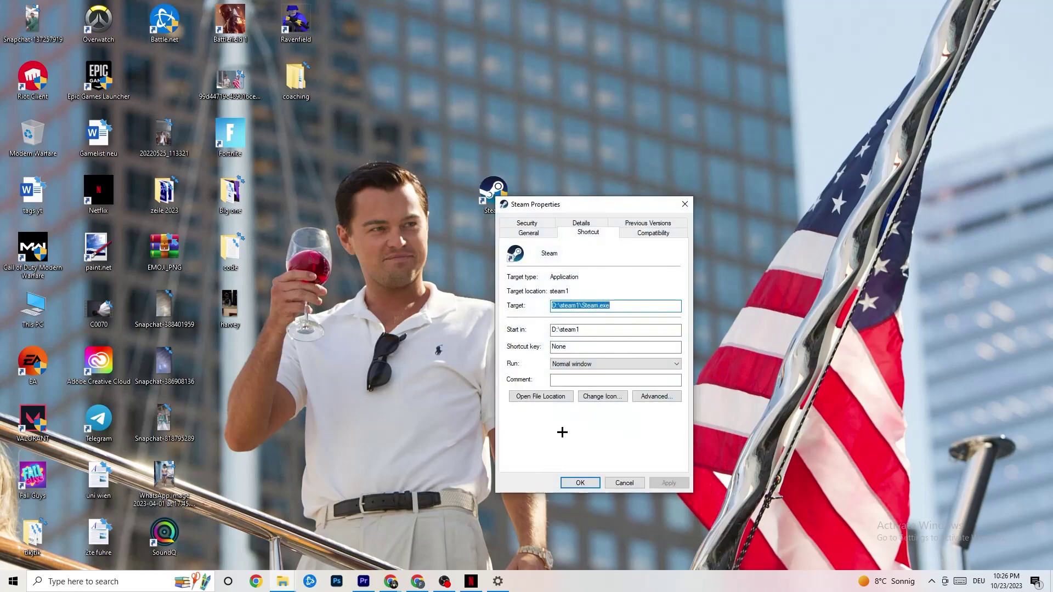
pyautogui.moveTo(571, 205); pyautogui.dragTo(519, 122)
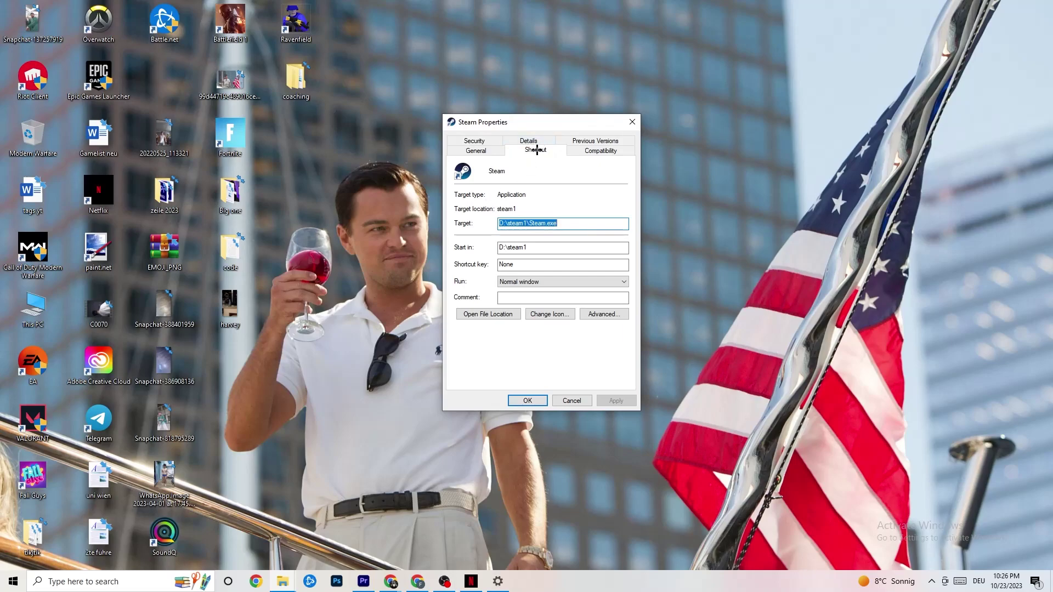
pyautogui.click(571, 149)
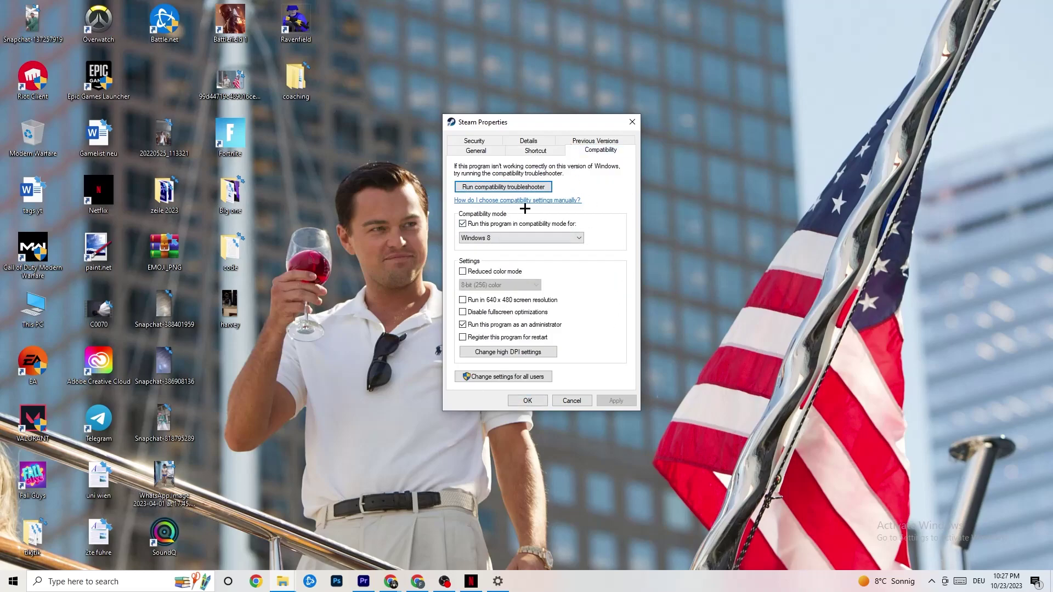
pyautogui.click(481, 193)
pyautogui.click(502, 237)
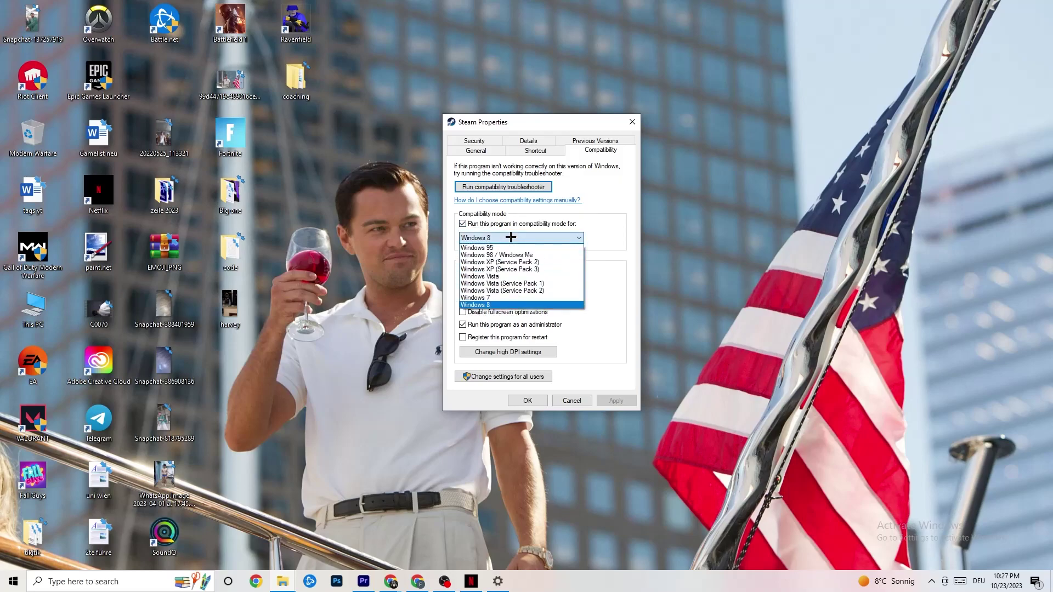
pyautogui.click(500, 306)
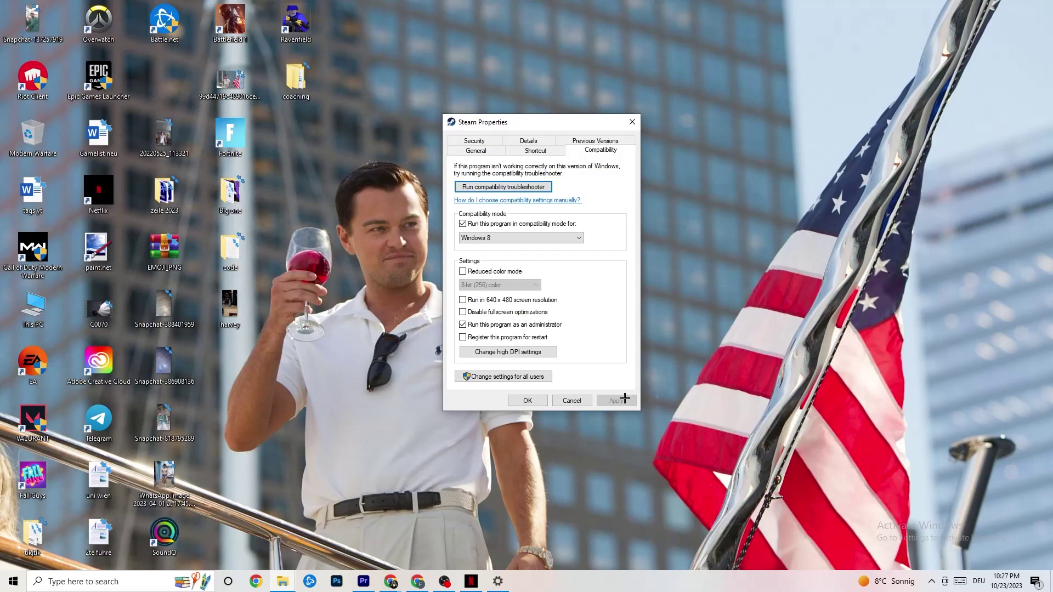
pyautogui.click(528, 401)
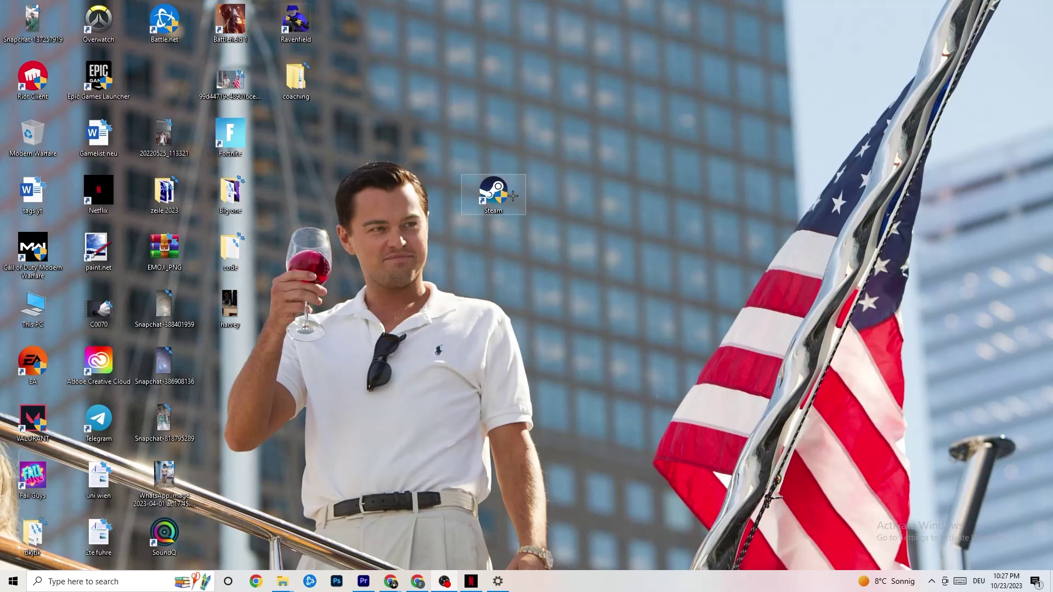
# Launch Task Manager from the taskbar menu and maximize it to show all processes
pyautogui.click(1, 589)
pyautogui.click(371, 529)
pyautogui.rightClick(484, 199)
pyautogui.click(469, 323)
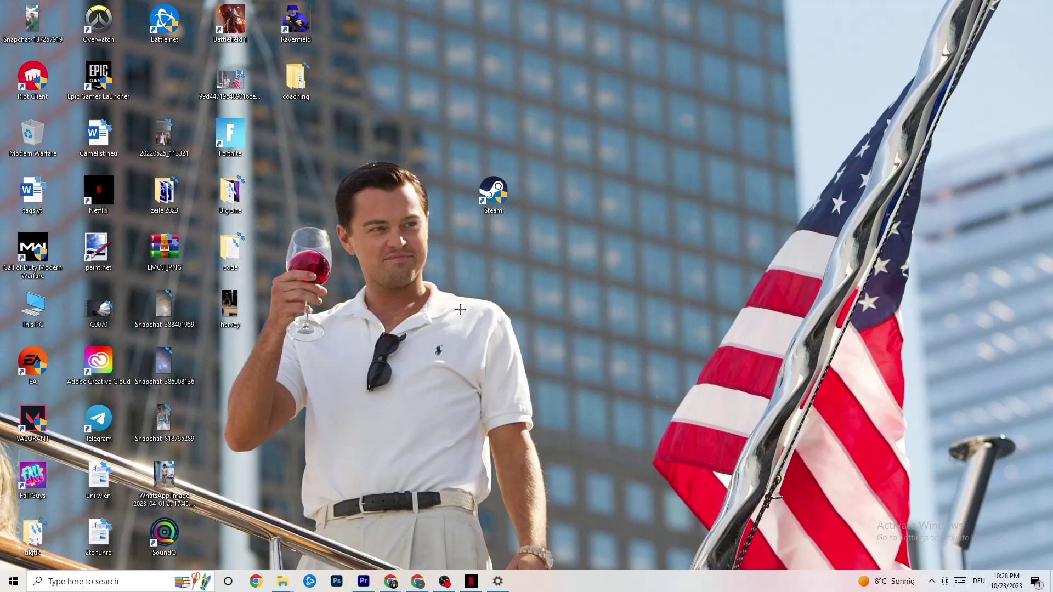
pyautogui.rightClick(622, 587)
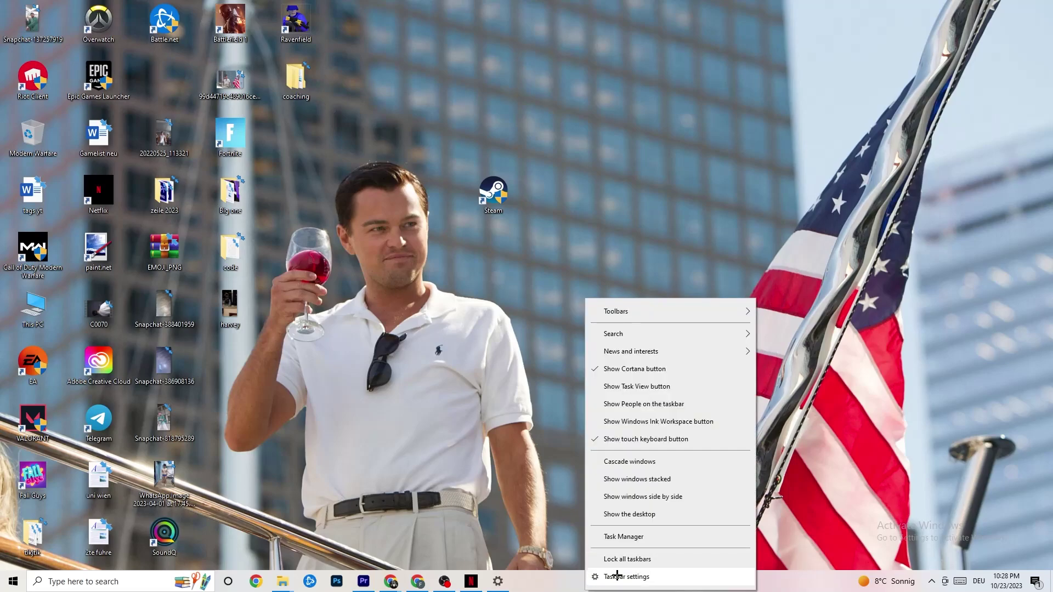
pyautogui.click(631, 536)
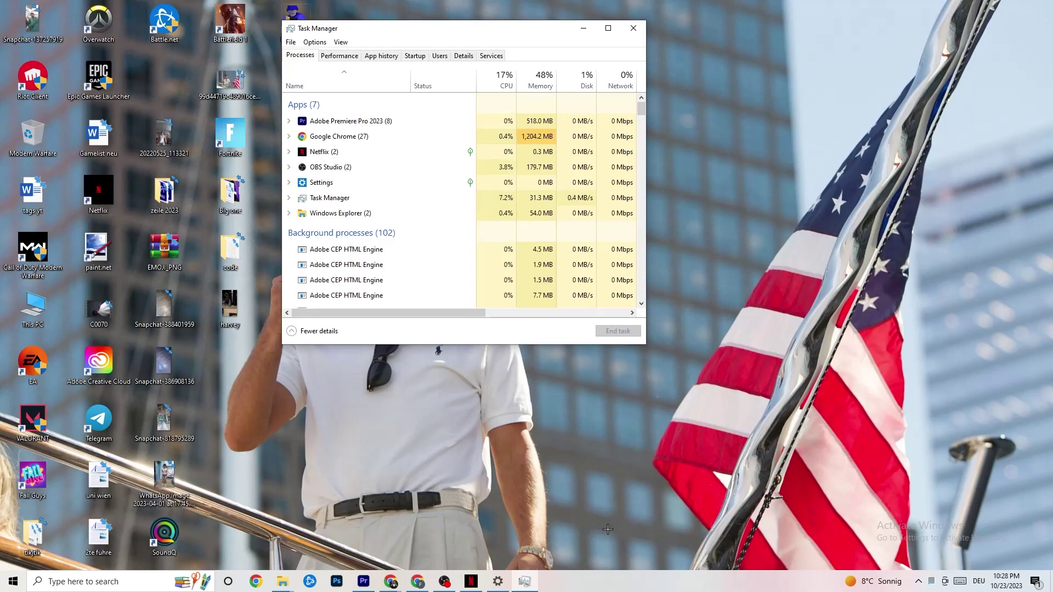
pyautogui.click(608, 30)
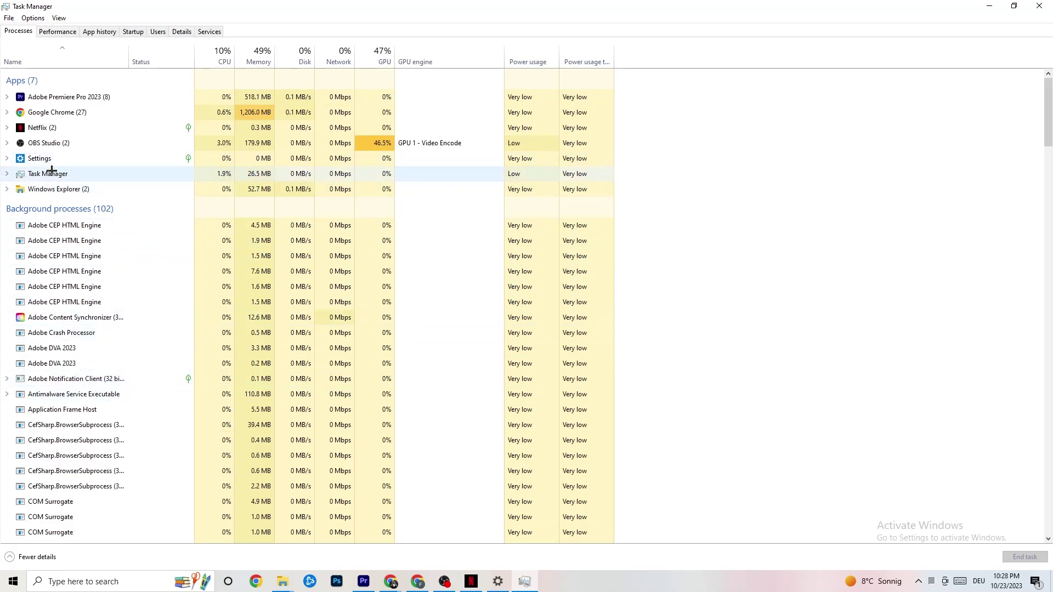
# Glance at Google Chrome's process menu, then show the per-executable Details list with PIDs
pyautogui.rightClick(76, 112)
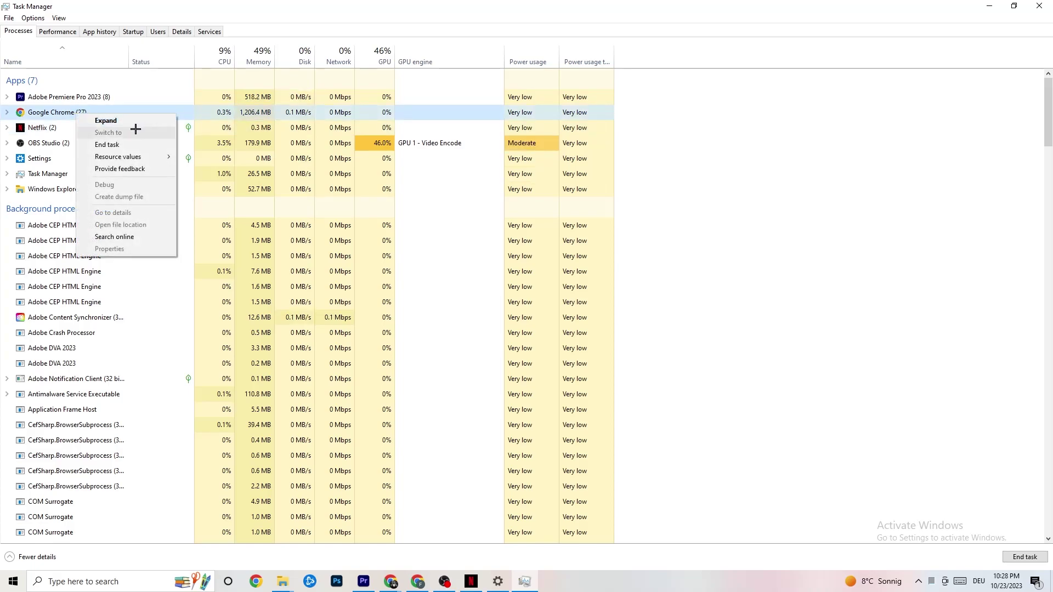
pyautogui.click(657, 137)
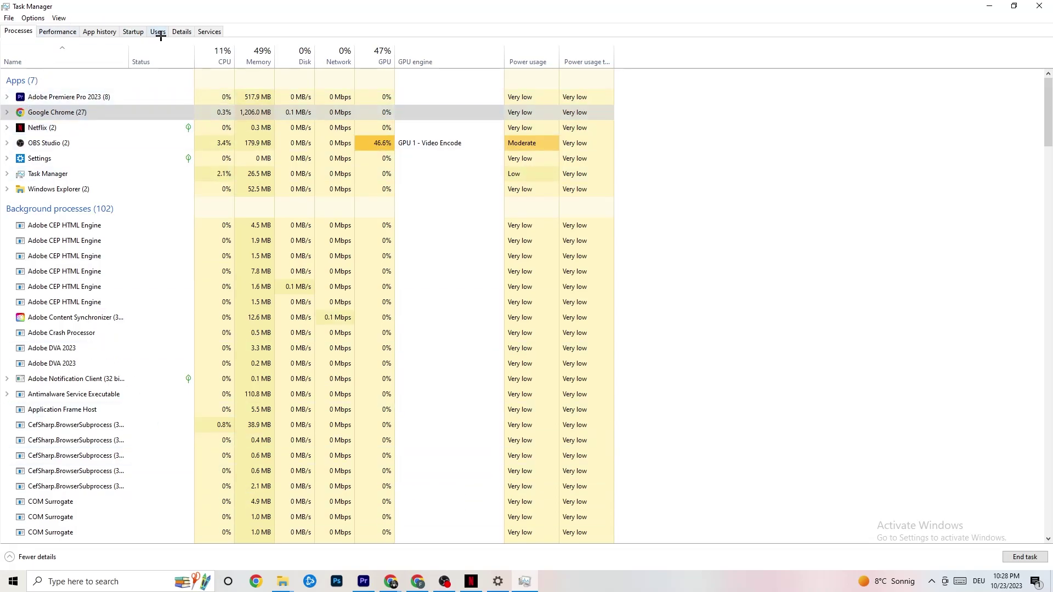
pyautogui.click(182, 32)
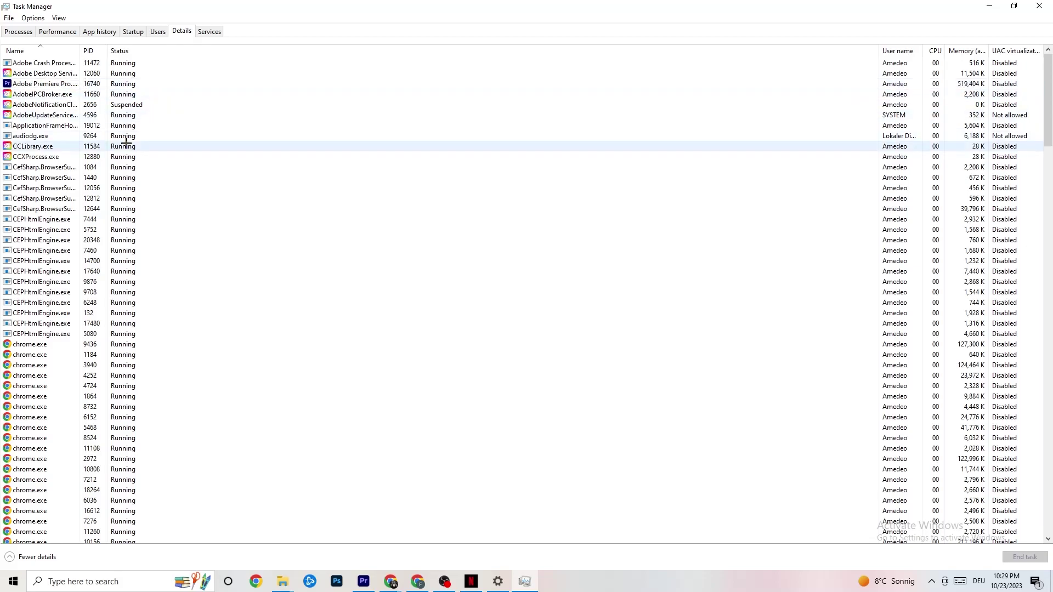
# Inspect Premiere Pro's priority levels without changing them, then show the Startup apps list
pyautogui.rightClick(57, 86)
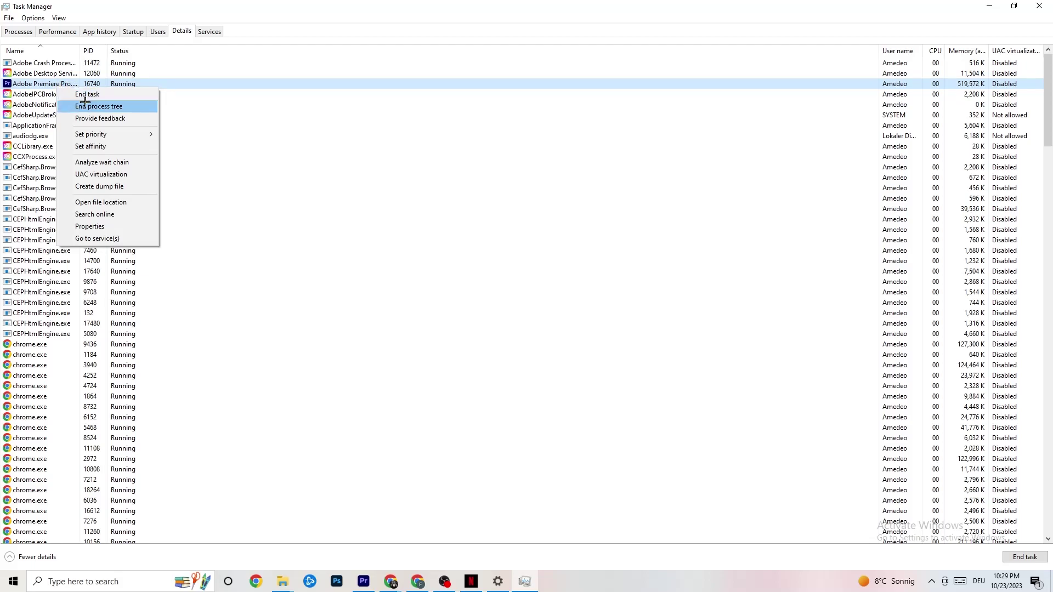
pyautogui.moveTo(102, 138)
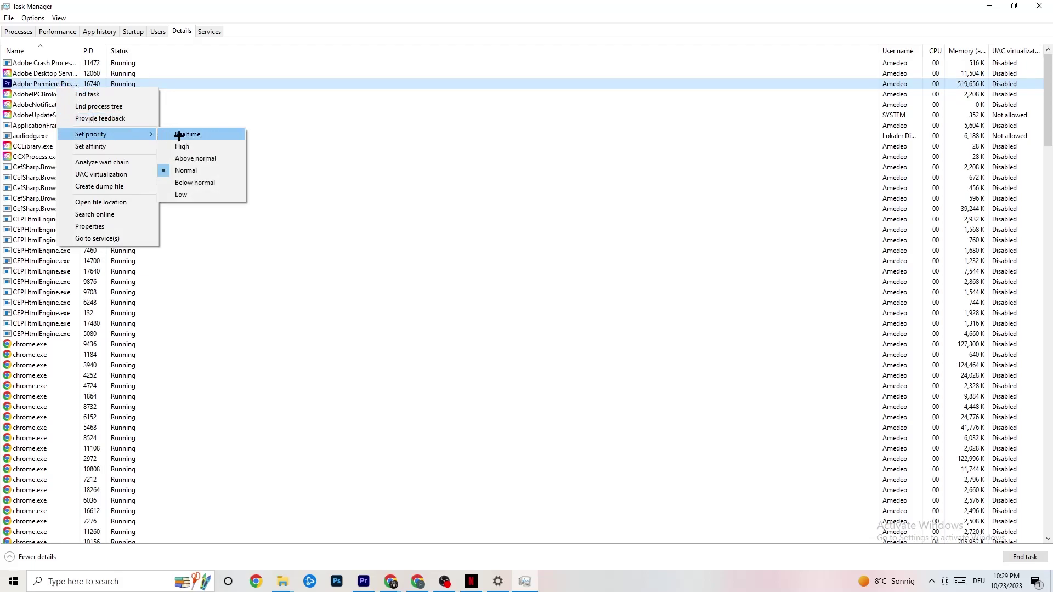
pyautogui.click(145, 131)
pyautogui.click(145, 131)
pyautogui.click(286, 116)
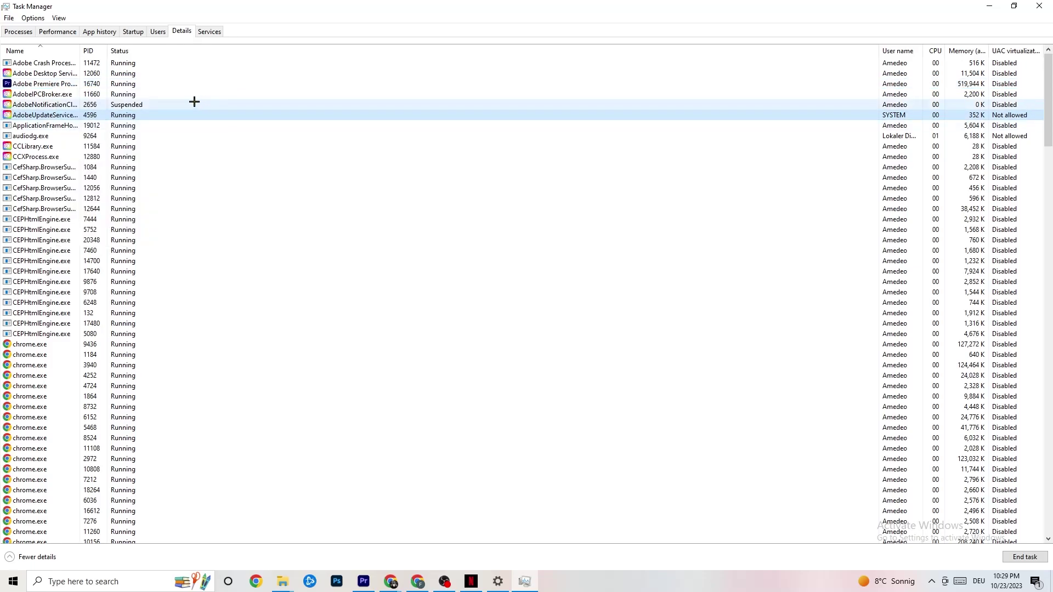
pyautogui.click(133, 31)
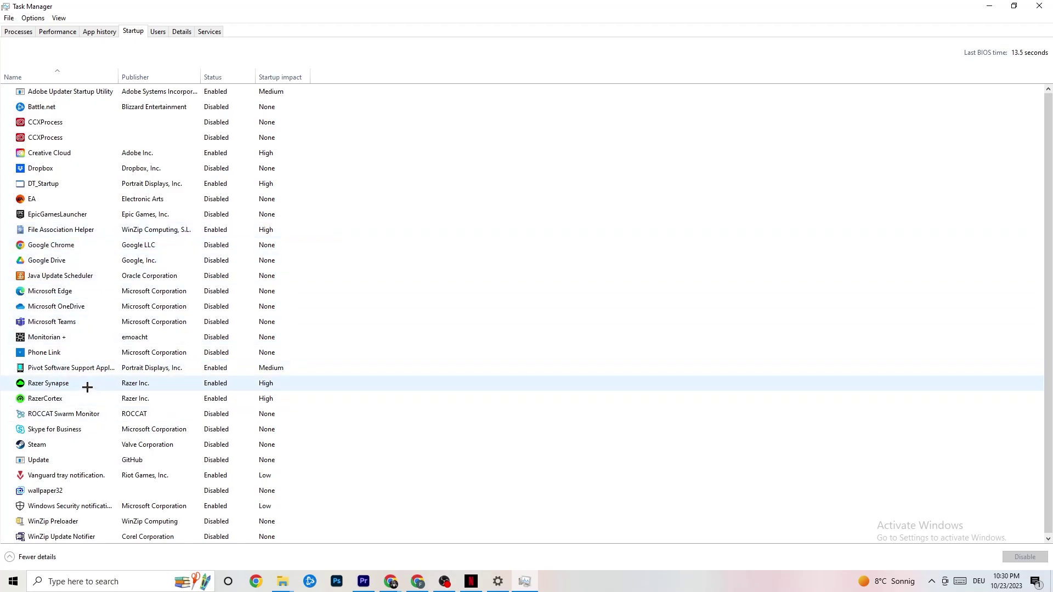
# Leave Razer Synapse's startup entry enabled and close Task Manager
pyautogui.rightClick(213, 385)
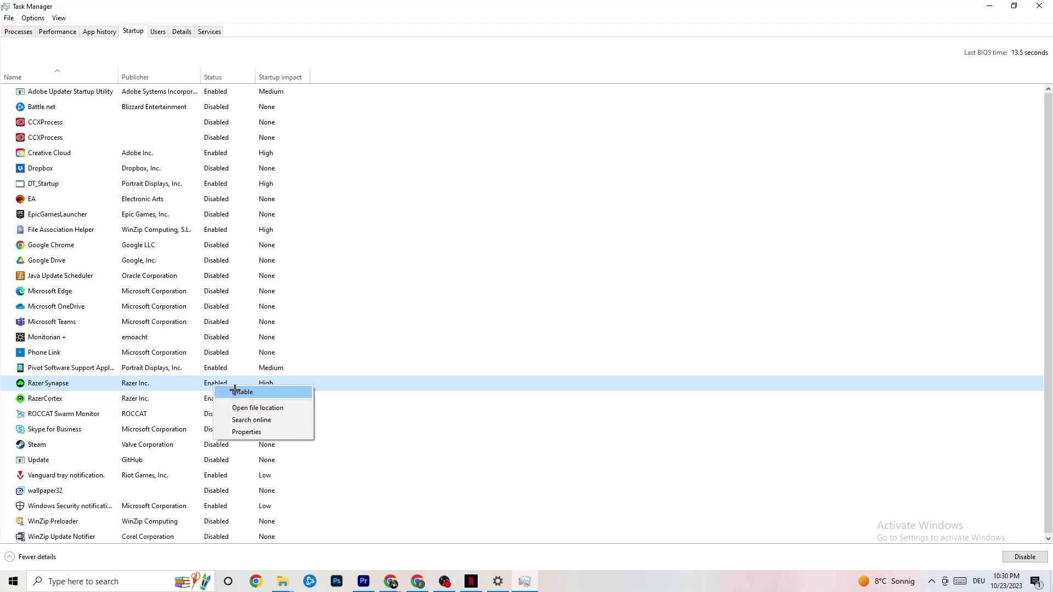
pyautogui.click(543, 56)
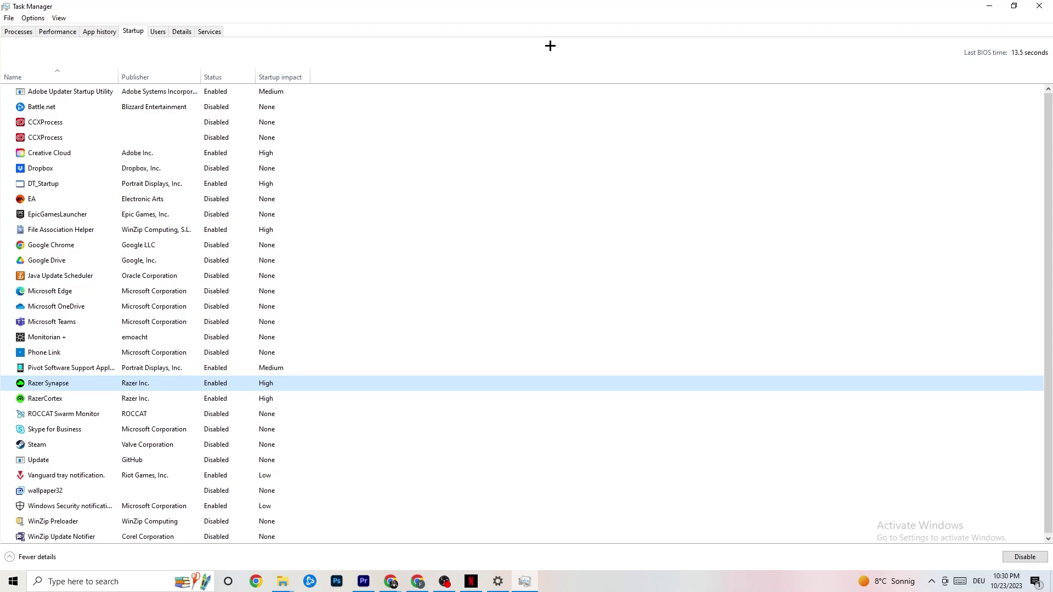
pyautogui.click(1033, 5)
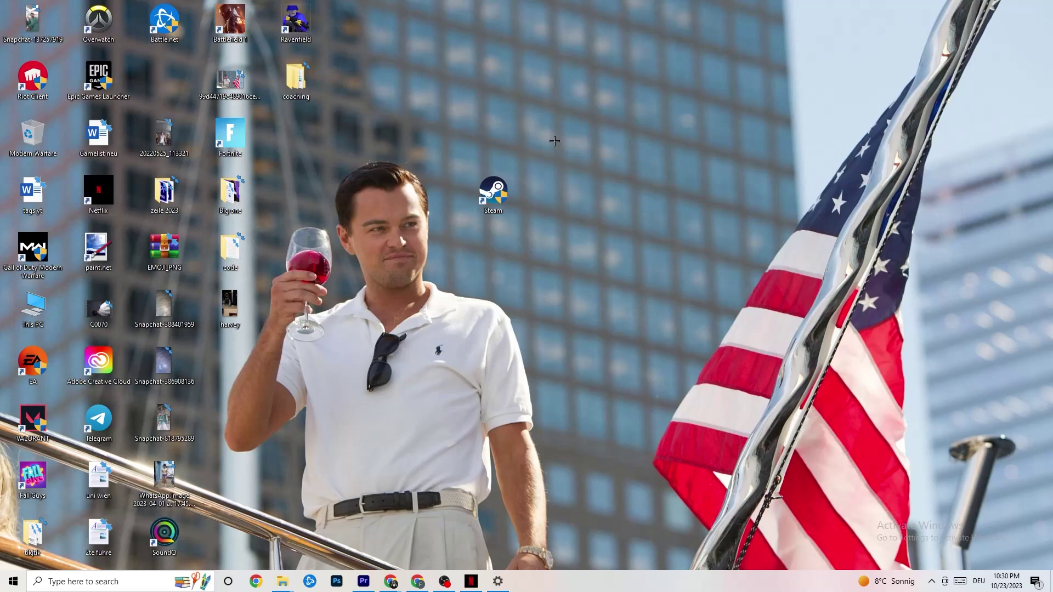
# Go from Start to Settings > System to reach the Display page with monitors 1 and 2
pyautogui.click(8, 588)
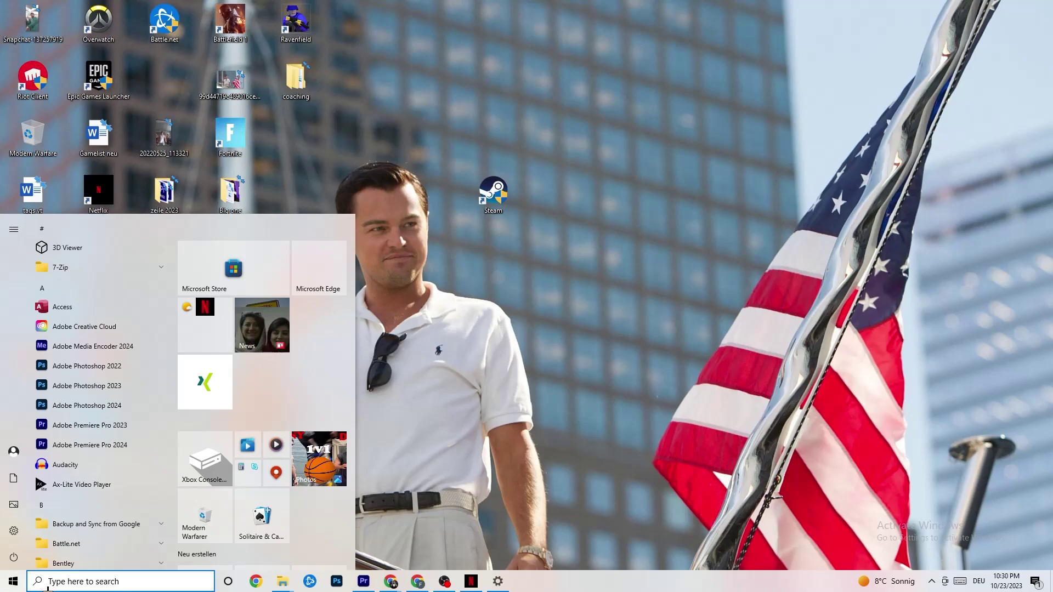
pyautogui.click(17, 531)
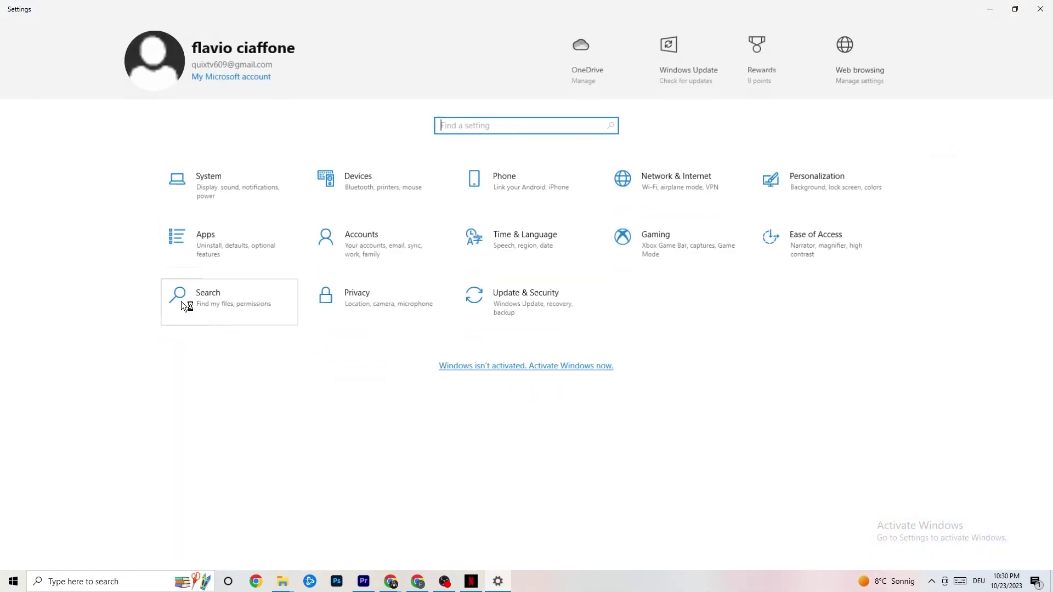
pyautogui.click(230, 186)
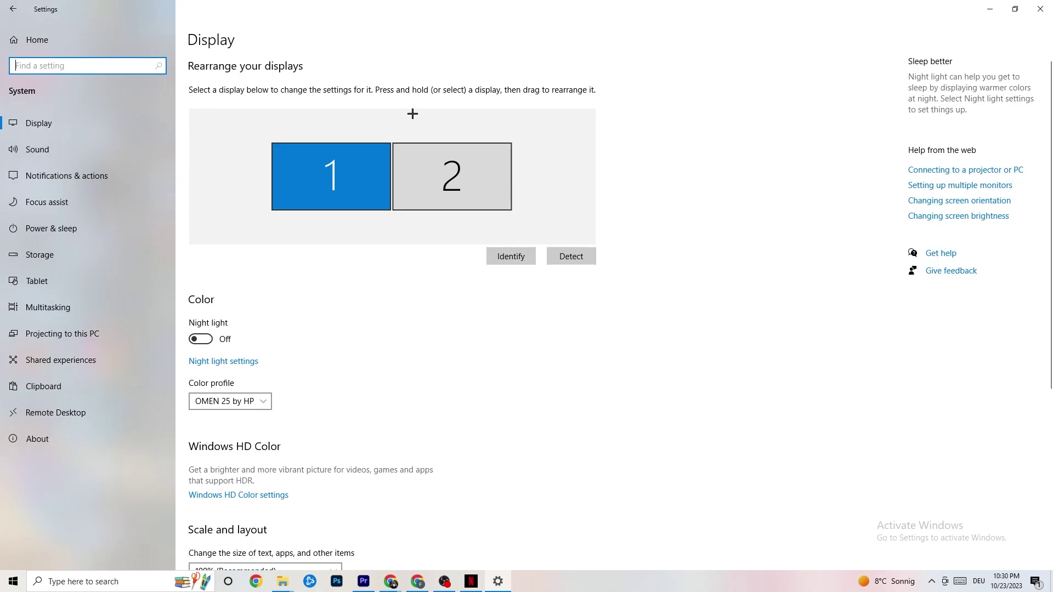
pyautogui.scroll(-5, 511, 121)
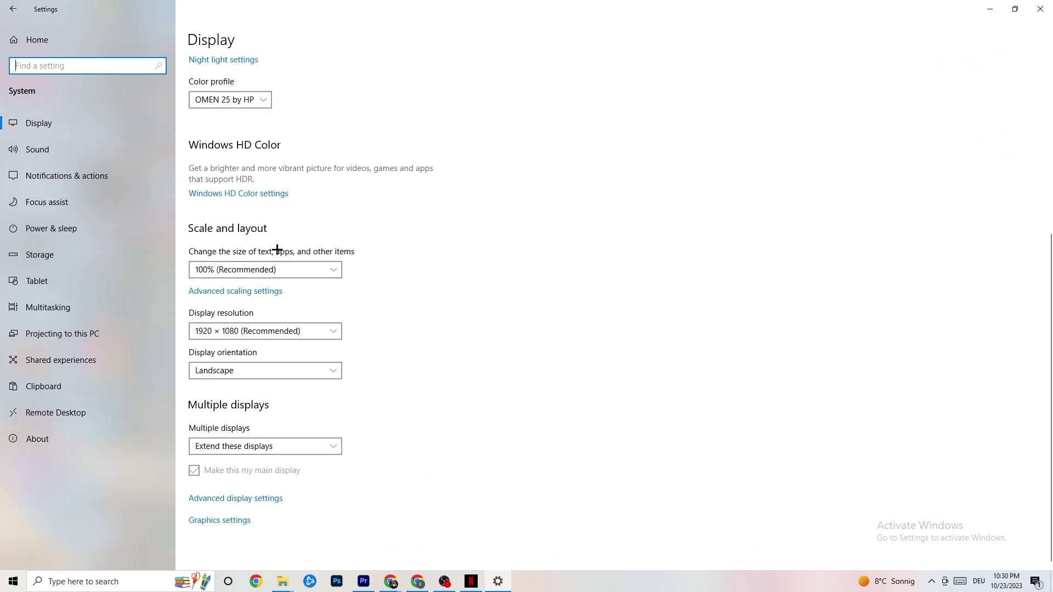
pyautogui.click(217, 270)
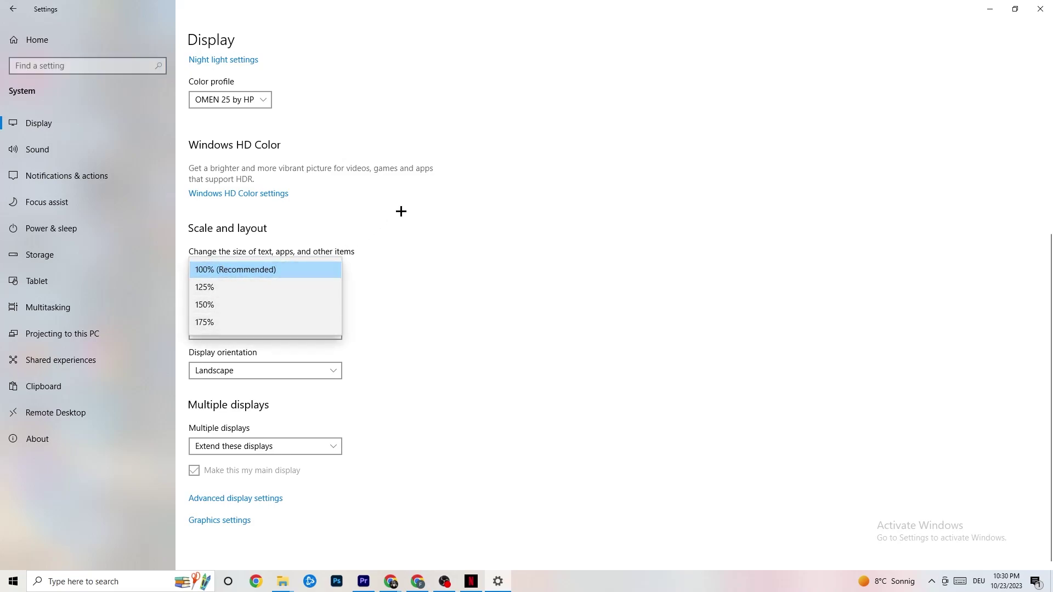
pyautogui.click(415, 212)
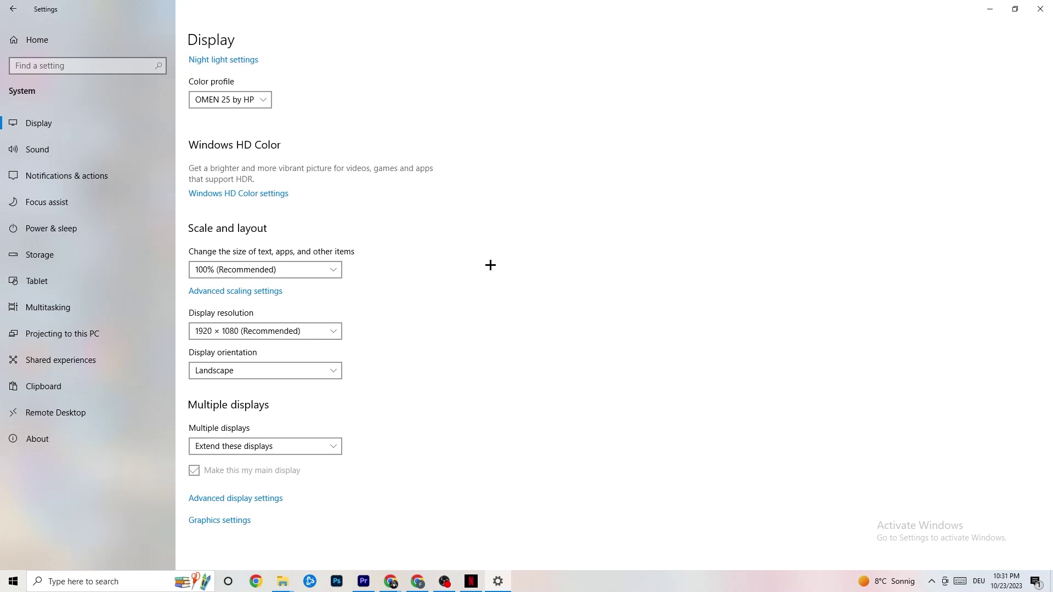
pyautogui.click(66, 227)
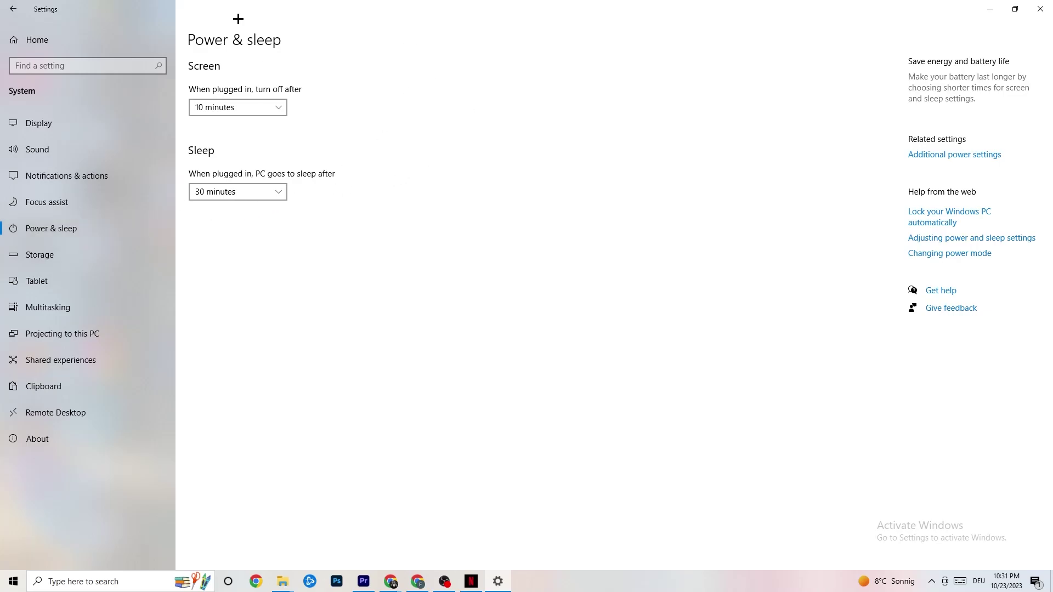
# Review the power plans in Power Options, keeping Balanced active, then close that window
pyautogui.click(975, 155)
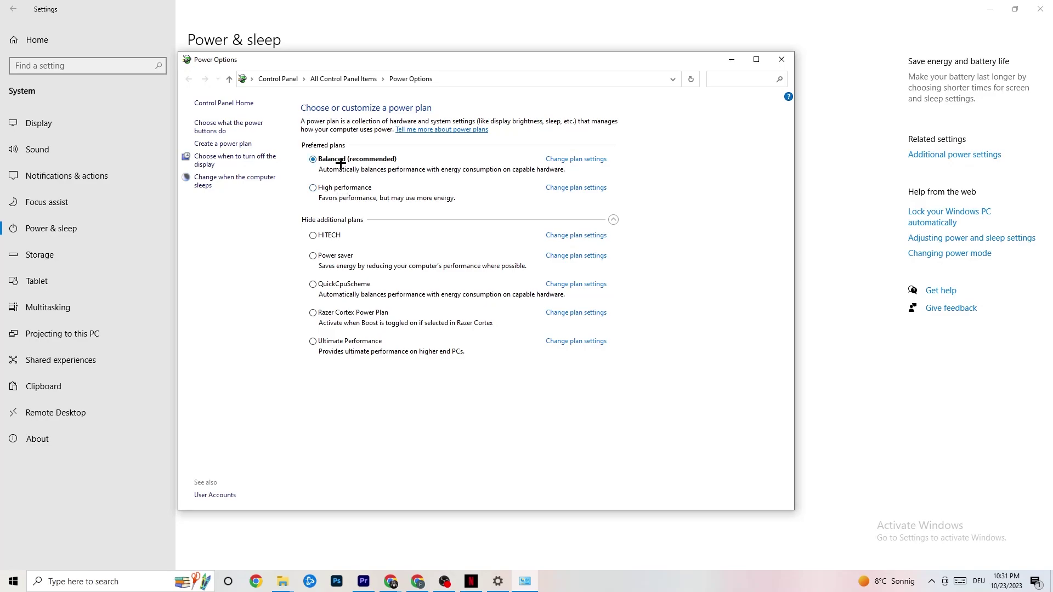
pyautogui.click(781, 59)
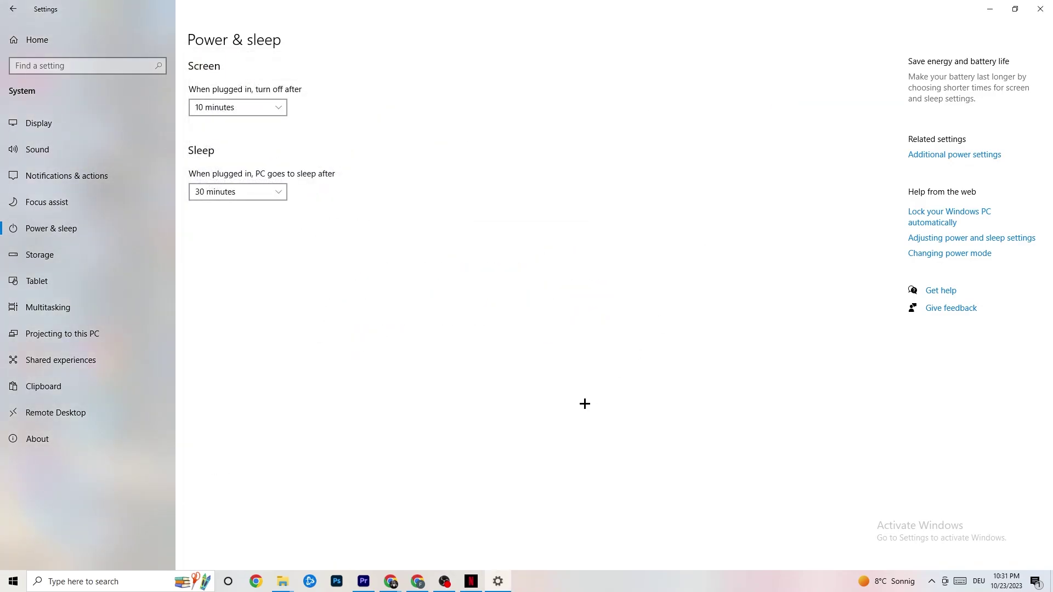
pyautogui.click(83, 259)
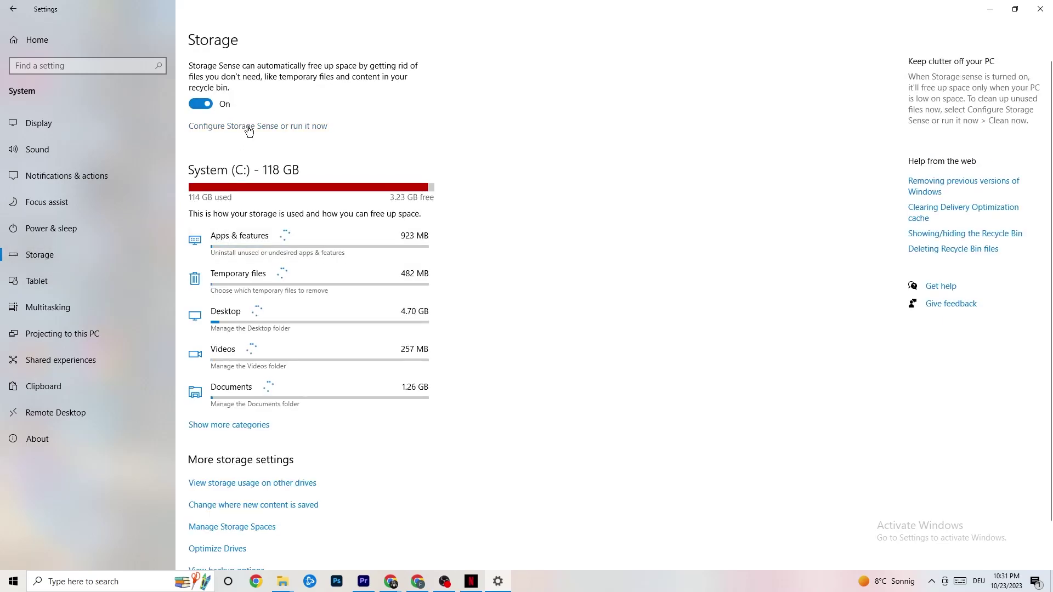
# Keep Storage Sense running every week and return to the Settings home page
pyautogui.click(249, 128)
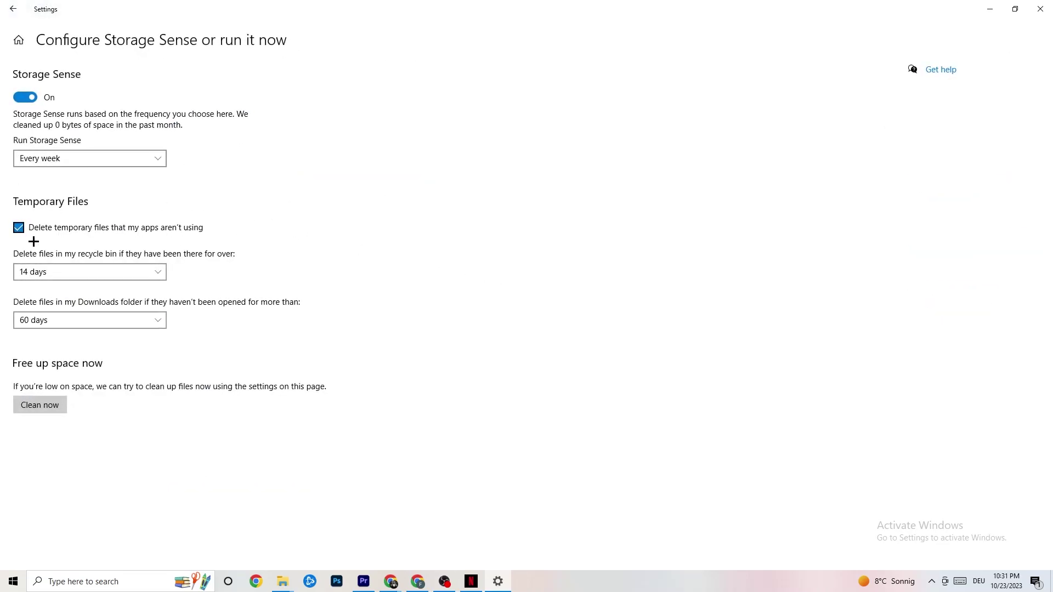
pyautogui.click(134, 160)
pyautogui.click(94, 158)
pyautogui.doubleClick(10, 3)
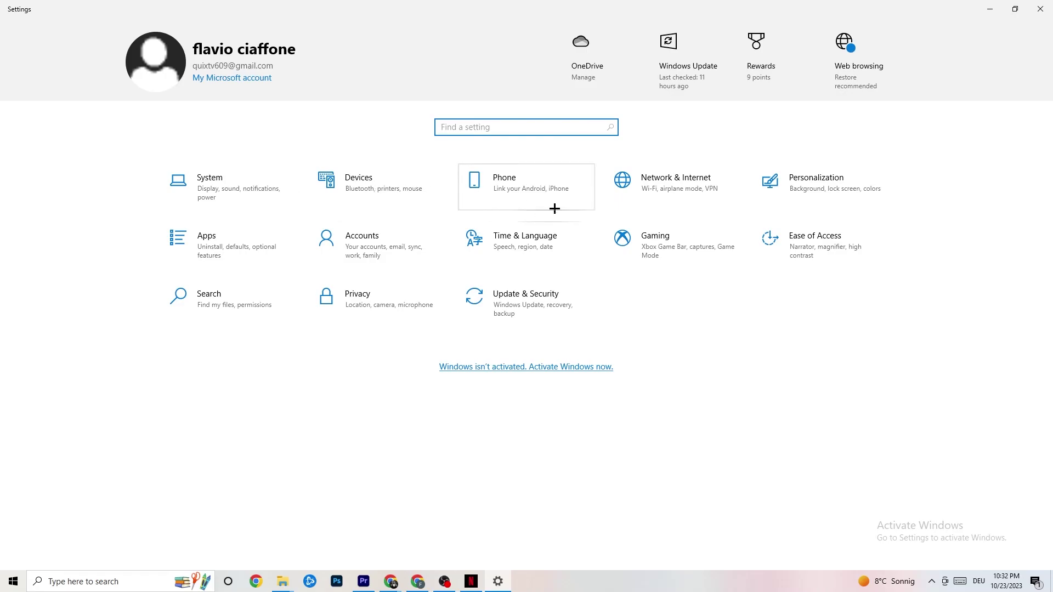
# Check that Game Mode is On under Gaming, then go back to Settings home
pyautogui.click(702, 250)
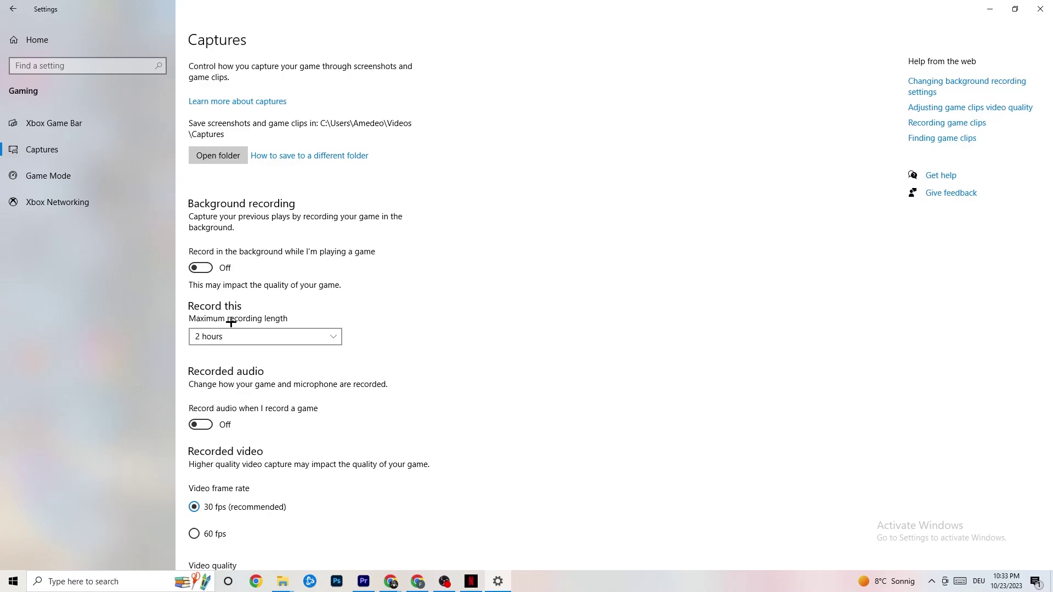
pyautogui.click(94, 175)
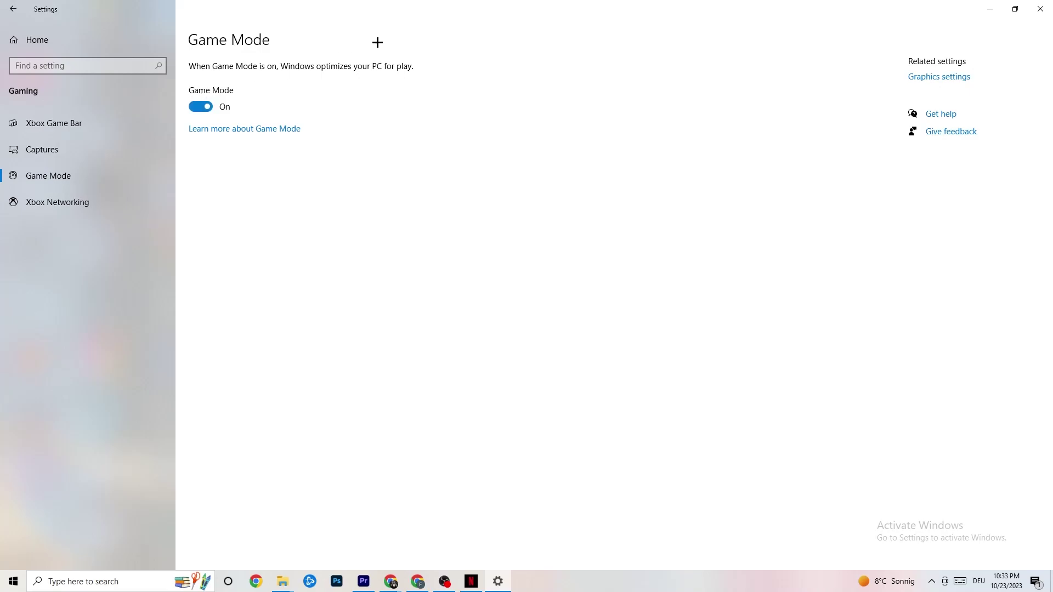
pyautogui.click(13, 9)
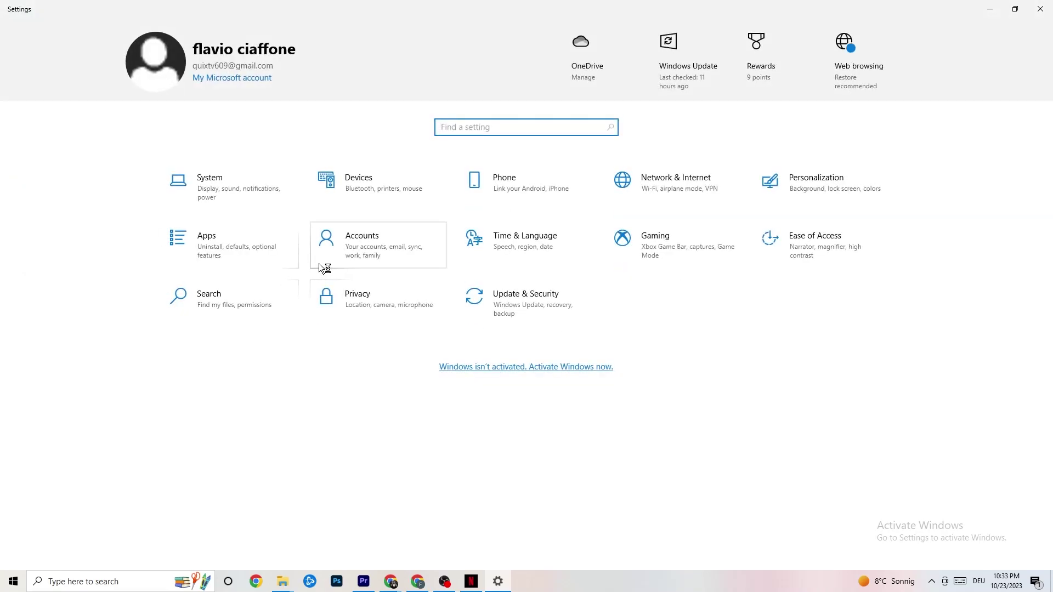
# Visit Update & Security's Troubleshoot page, then show Windows Update reporting the PC is up to date
pyautogui.click(553, 317)
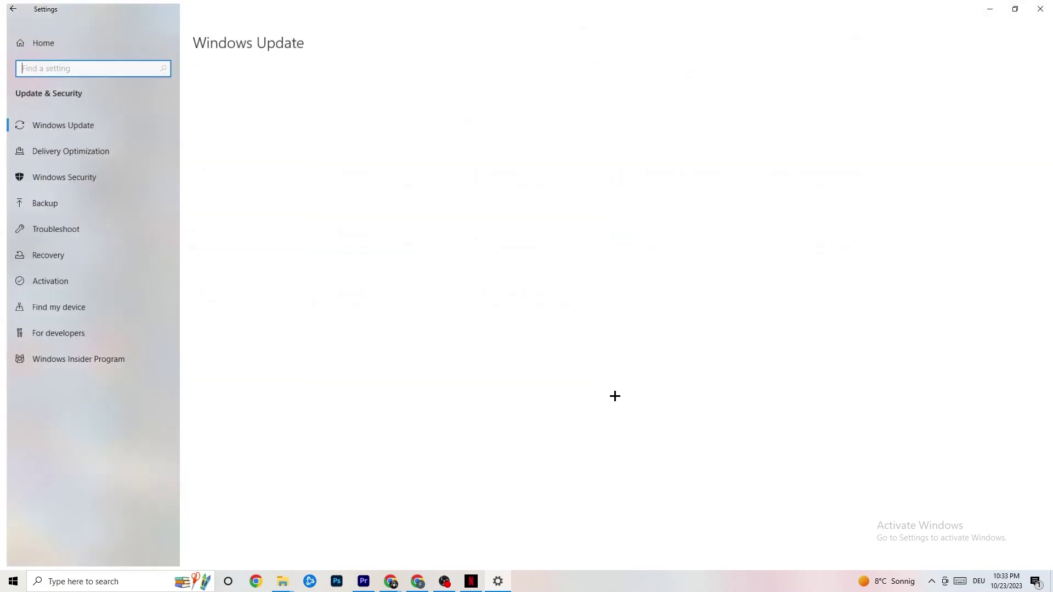
pyautogui.click(99, 228)
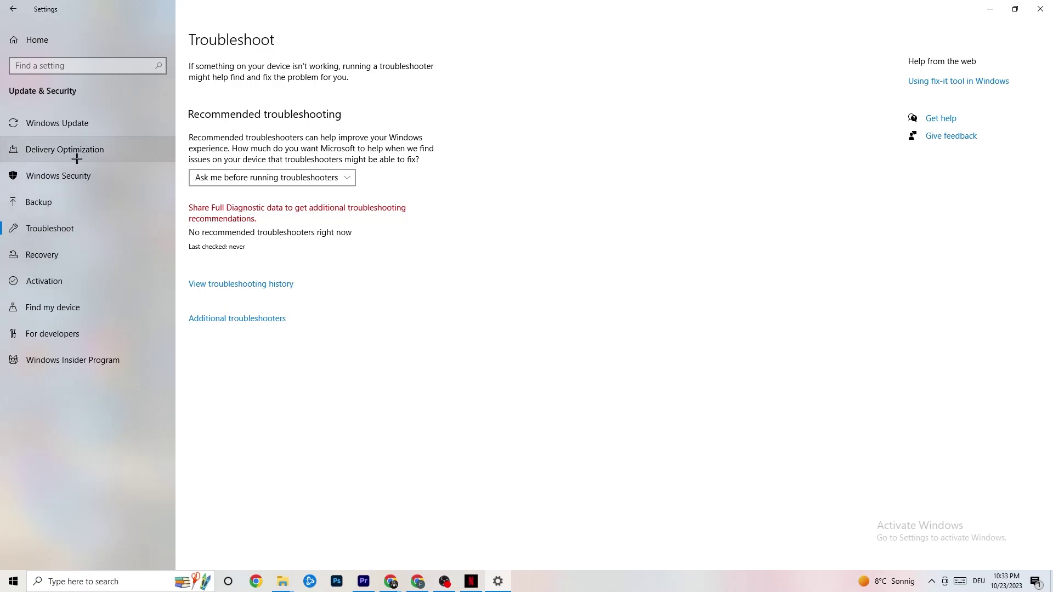
pyautogui.click(72, 124)
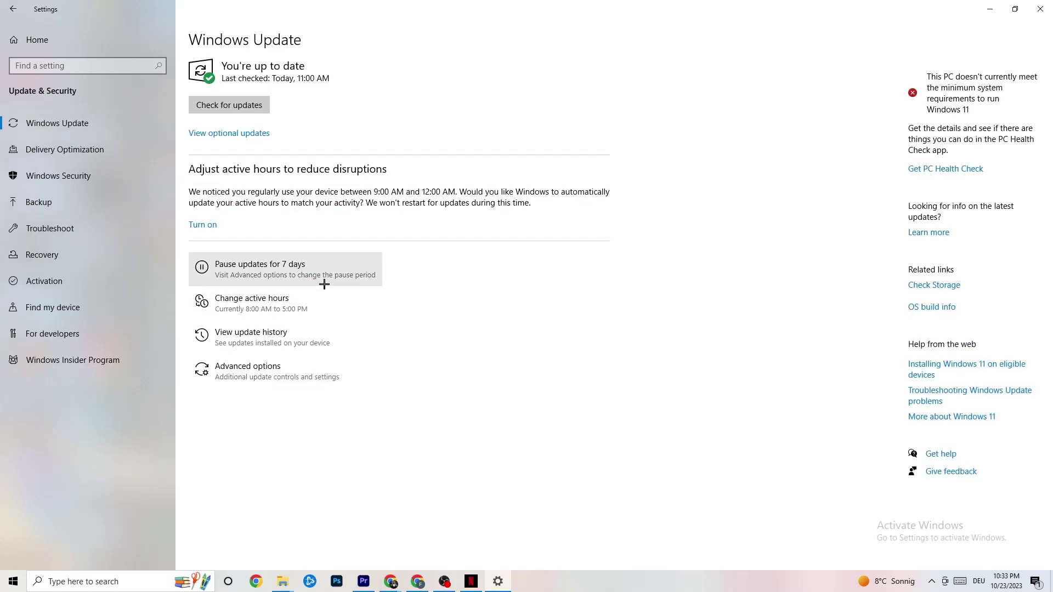